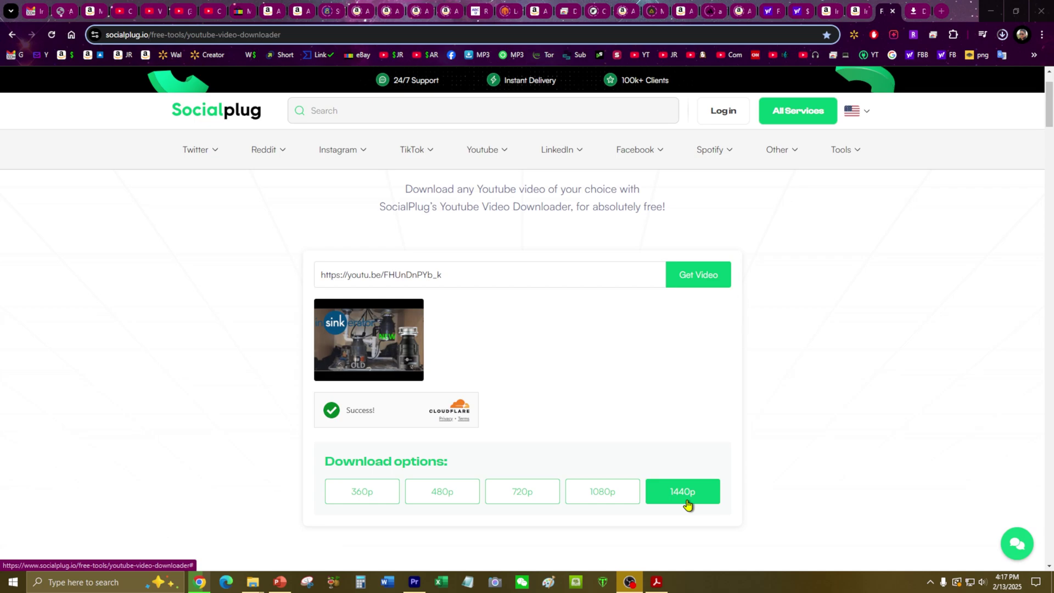
Open Chrome's download history to follow the InSinkErator video download, now at 305 of 442 MB
click(917, 7)
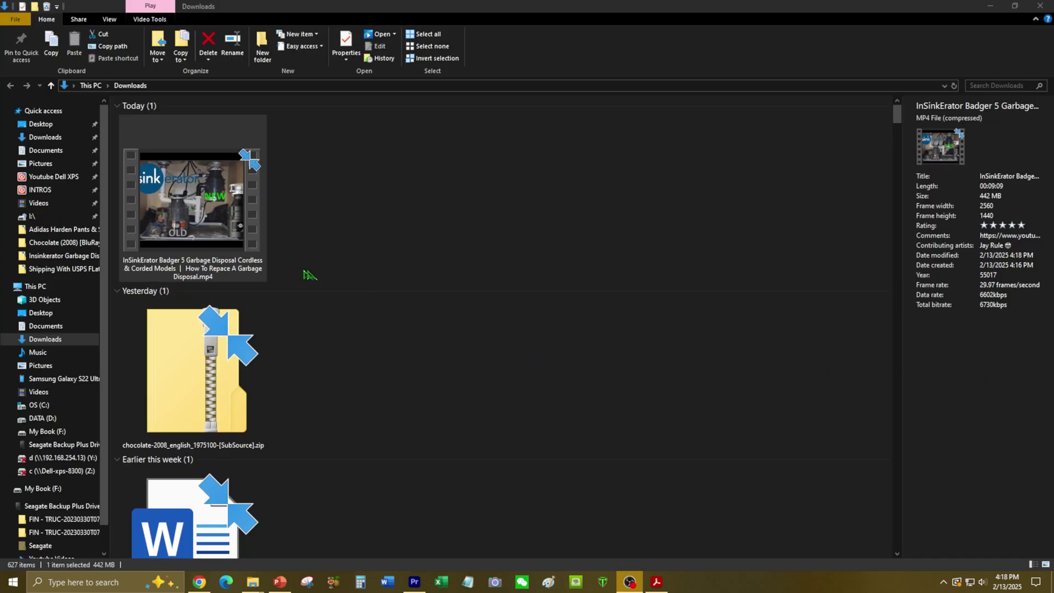
Inspect the 442 MB 2560×1440 InSinkErator MP4 in Downloads, then bring Premiere Pro forward
click(177, 241)
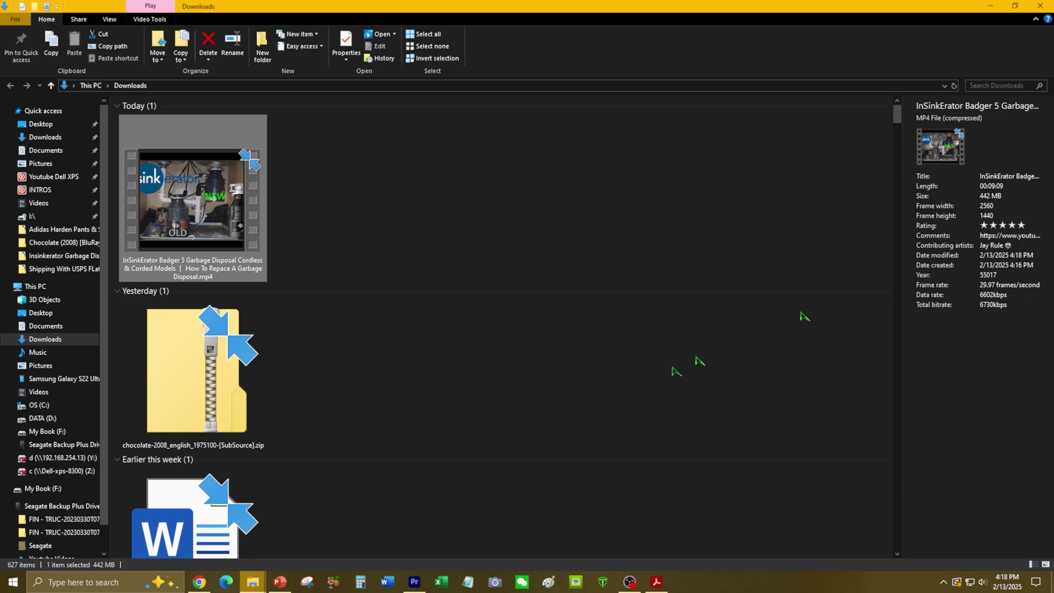
mouse_move(421, 585)
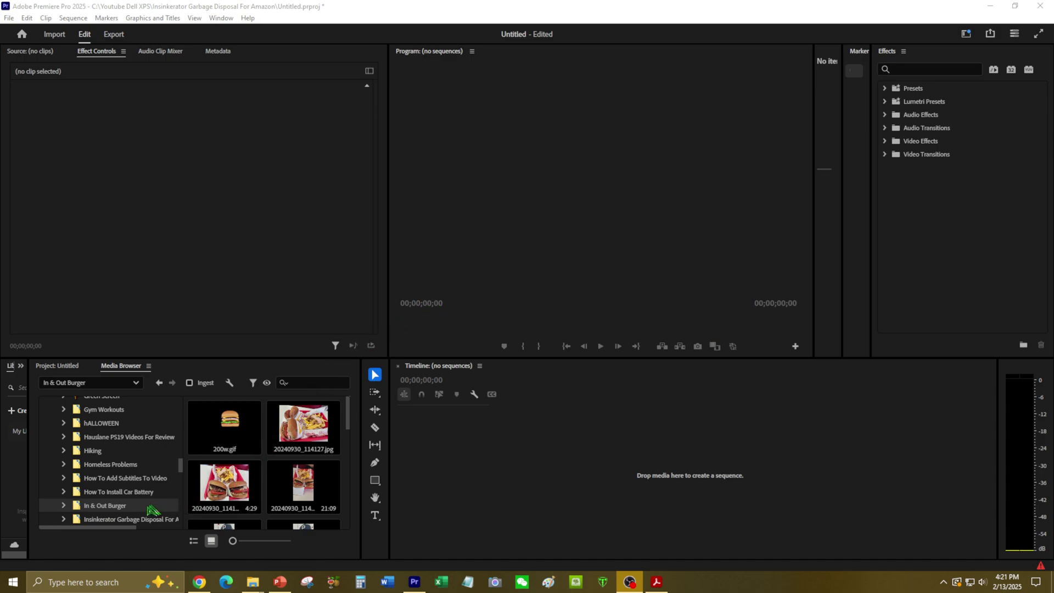
Put the InSinkErator clip from the Insinkerator folder on a new sequence and dismiss the vp09 error
click(135, 520)
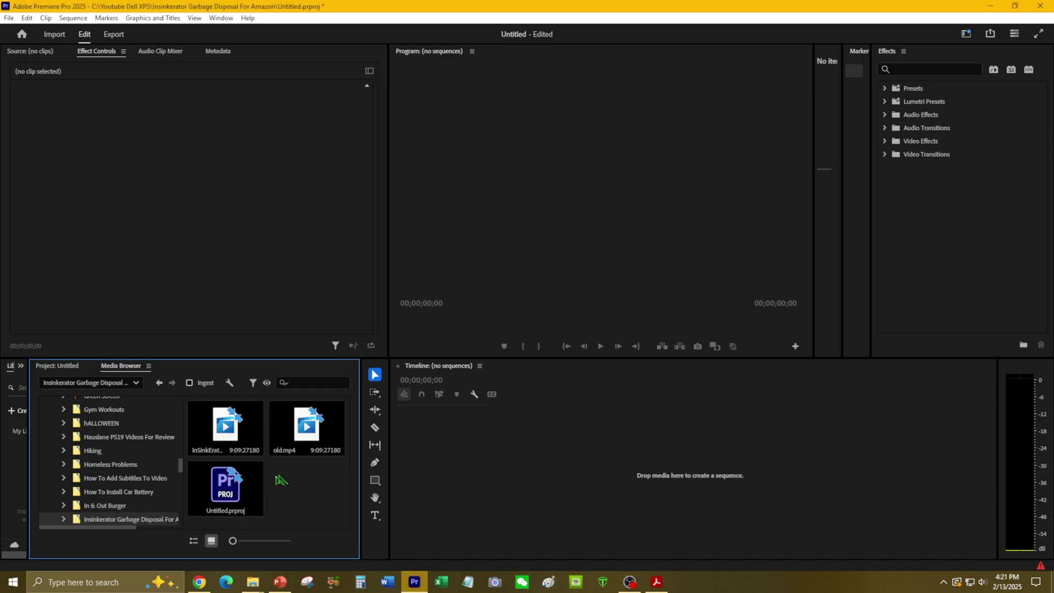
click(222, 439)
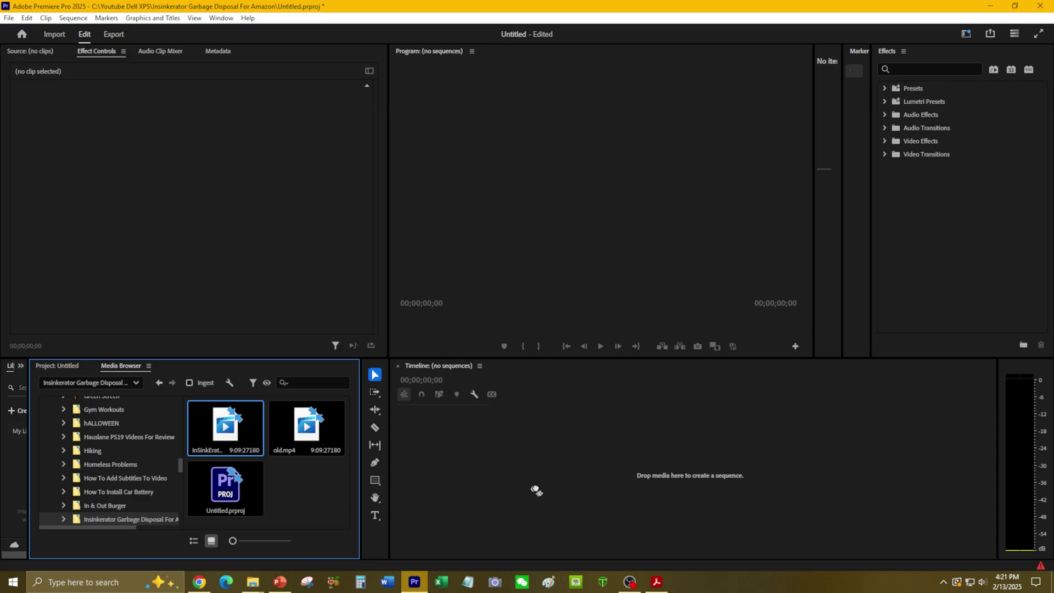
drag(536, 490, 564, 478)
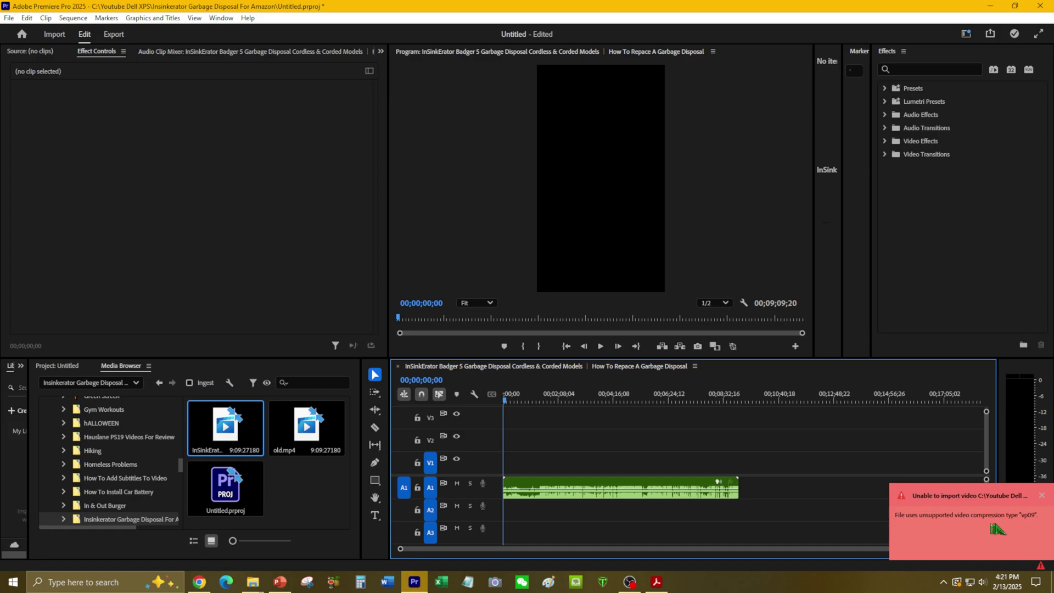
click(1024, 528)
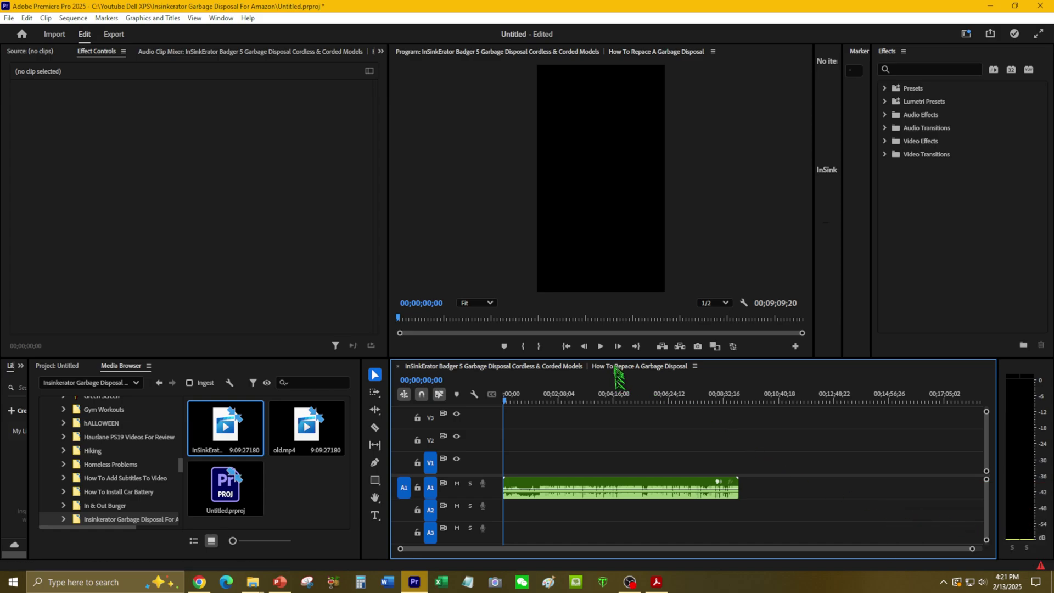
Play the sequence near 00;03;59;25 to confirm only audio imported, then review Google results on the error
click(601, 346)
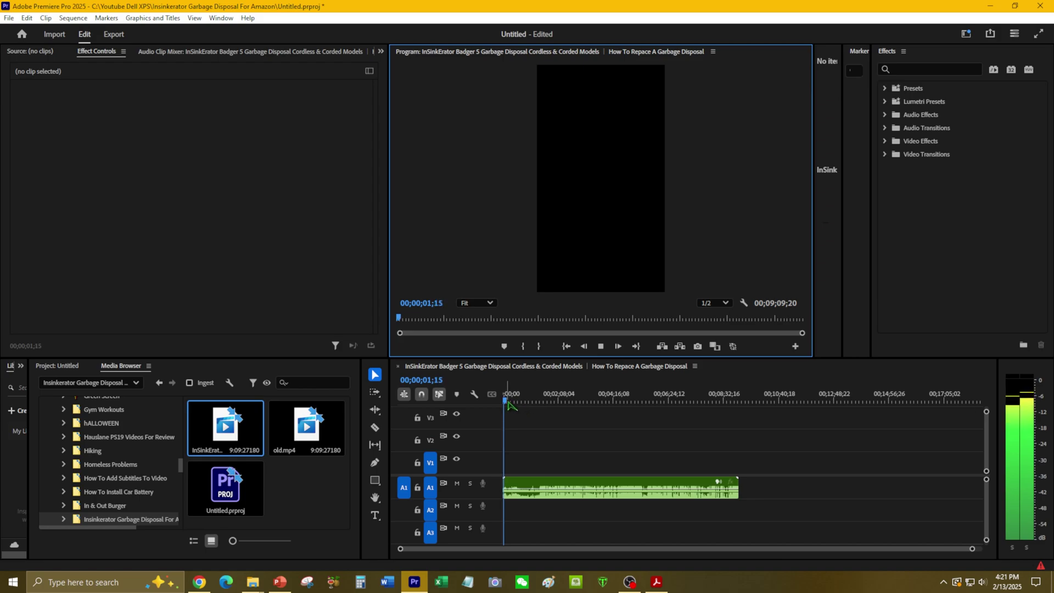
drag(516, 406, 607, 412)
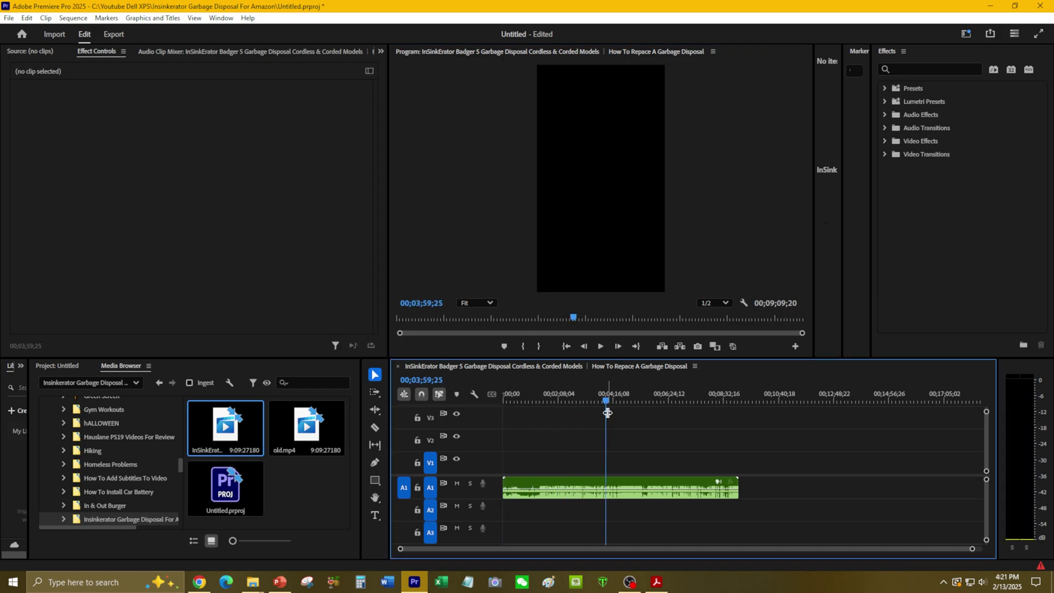
click(600, 346)
click(600, 346)
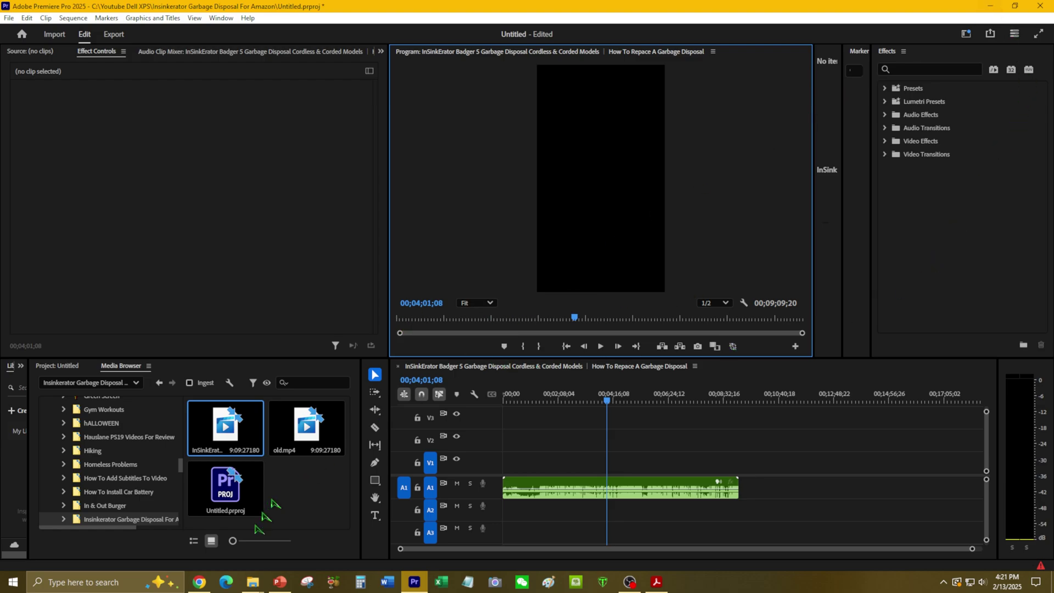
click(203, 584)
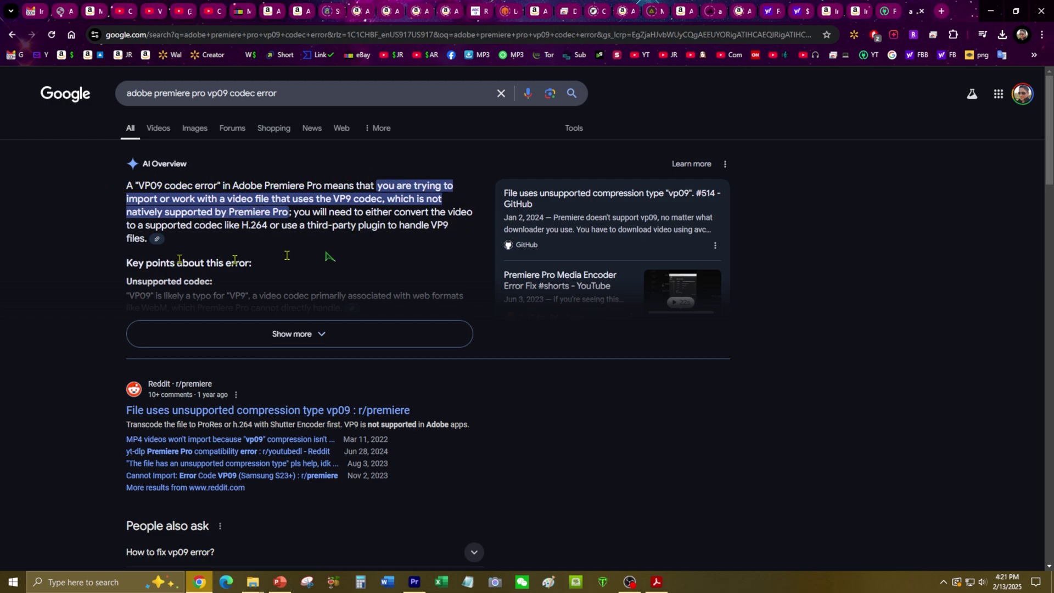
Expand Google's AI Overview explaining VP9 footage must be converted to a supported codec
click(291, 334)
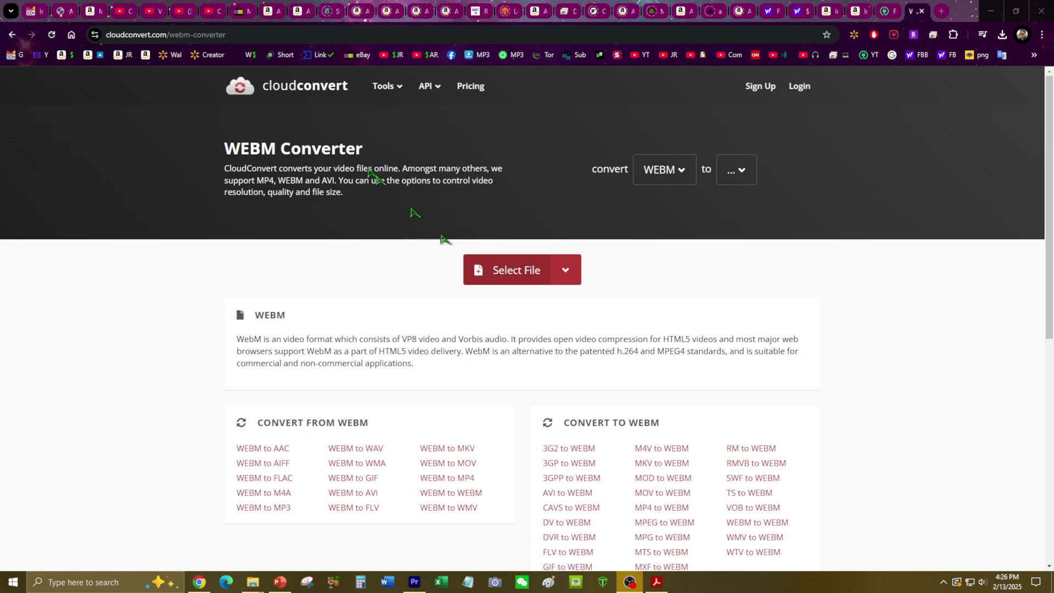
Upload the InSinkErator video from this computer to CloudConvert, convert it to MP4, and download it
click(563, 275)
click(562, 305)
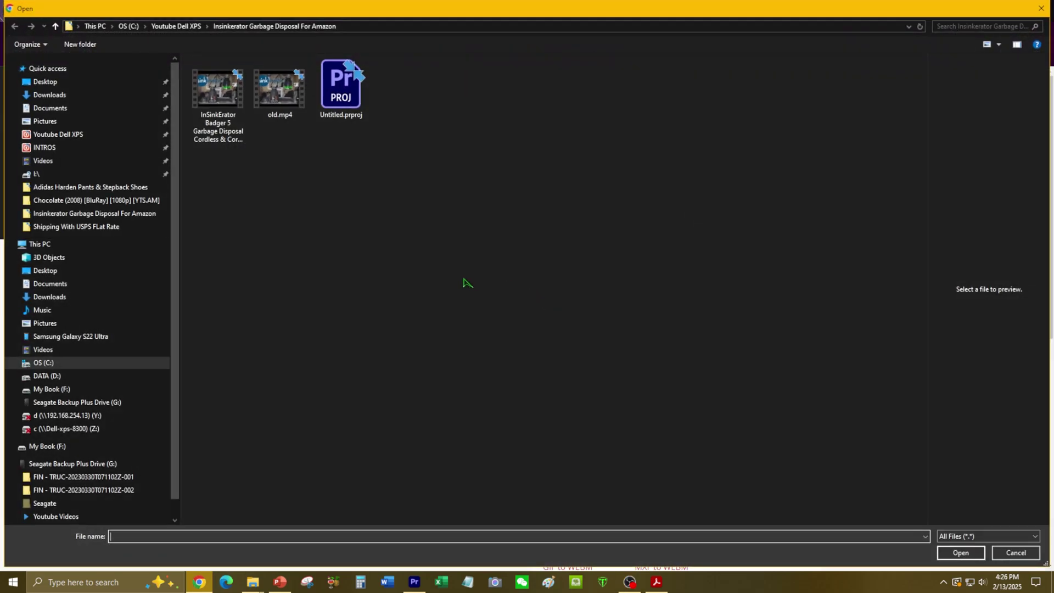
double_click(219, 91)
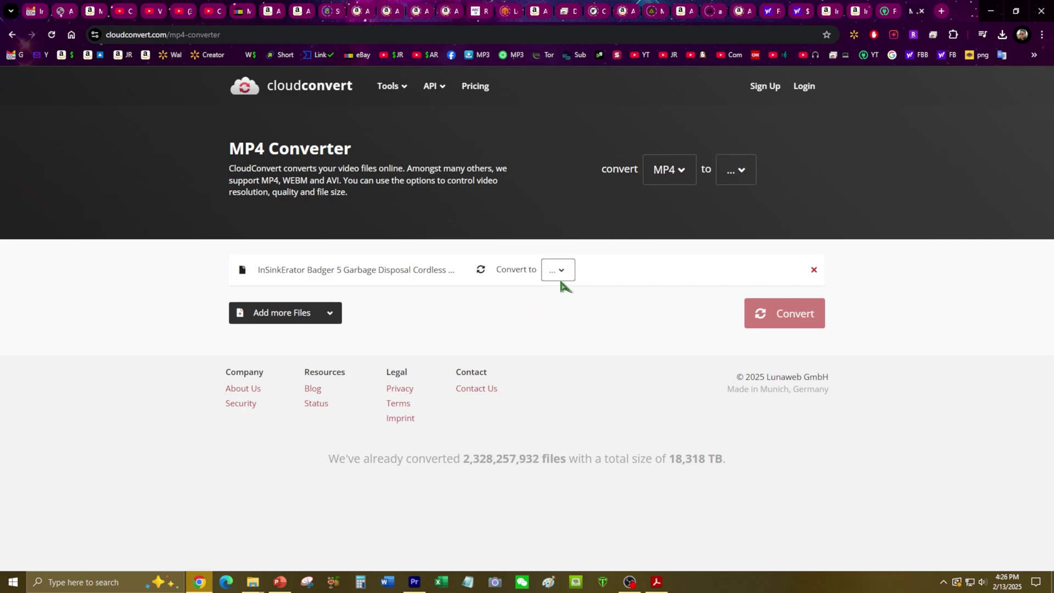
click(560, 278)
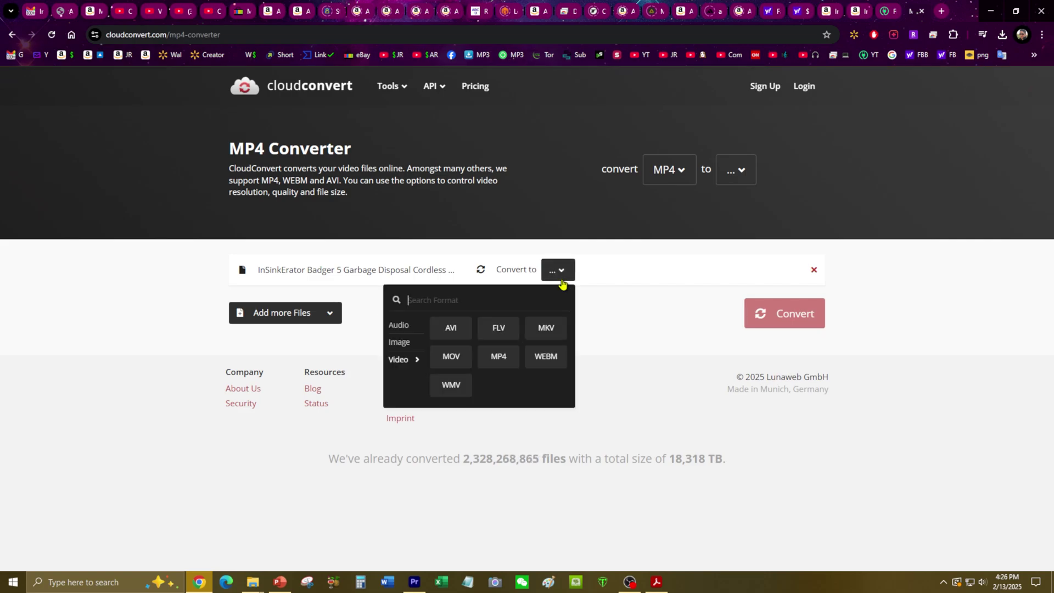
click(498, 356)
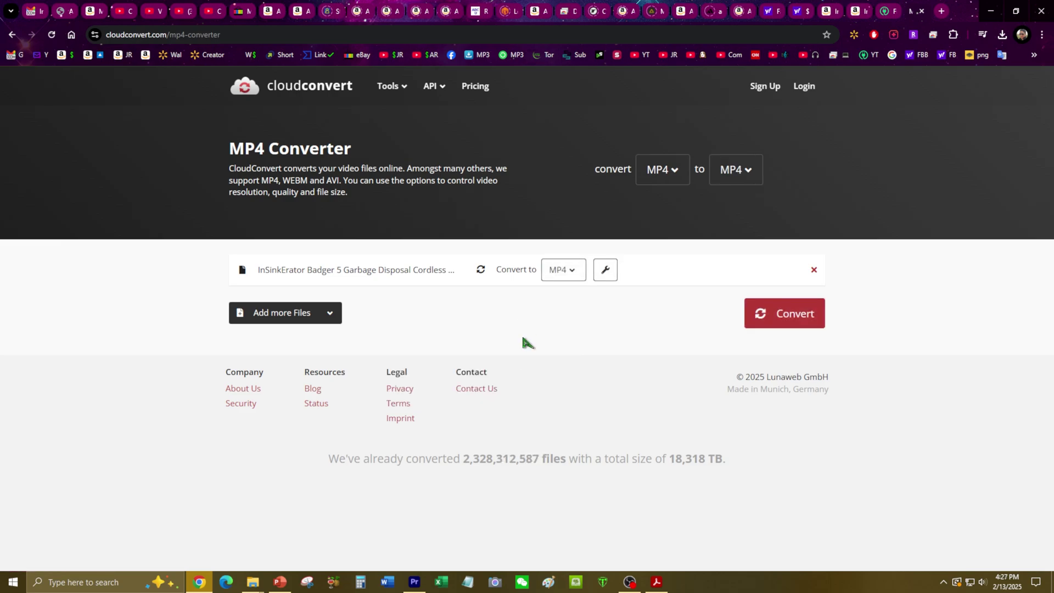
click(783, 322)
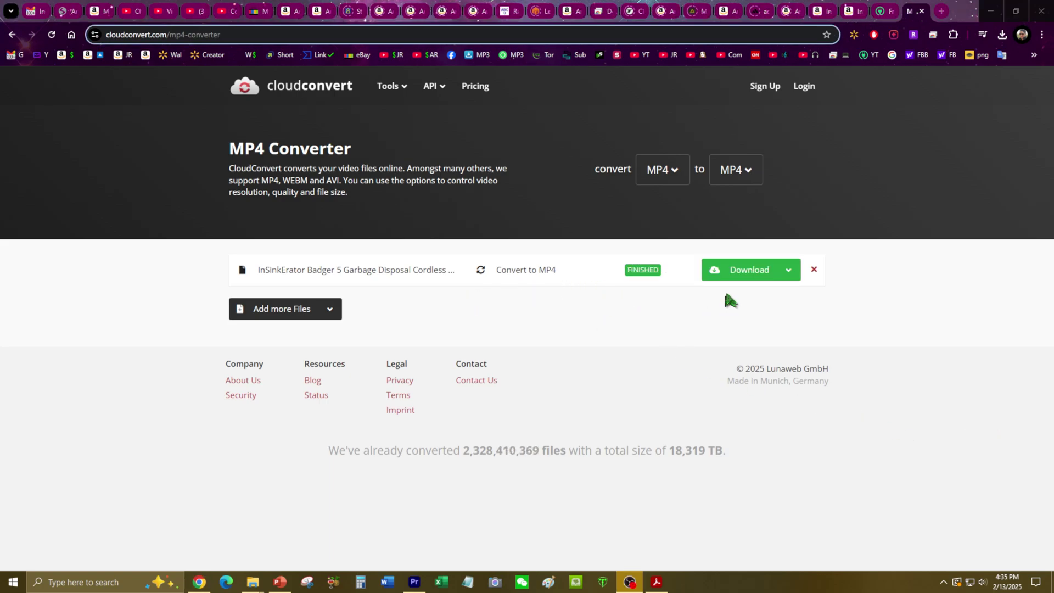
click(771, 274)
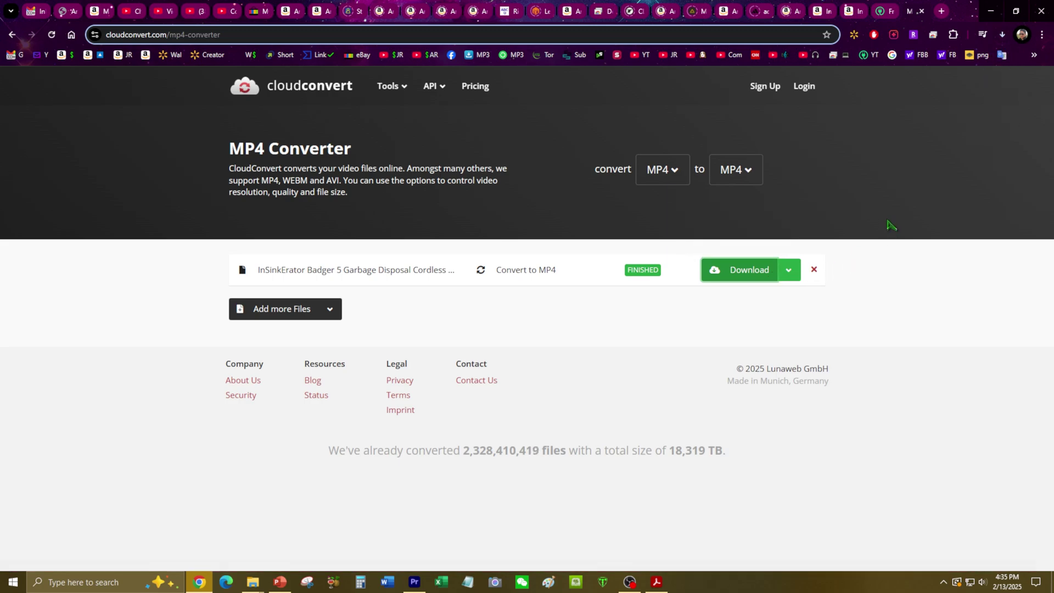
Copy the converted InSinkErator MP4 from the Downloads folder
click(991, 11)
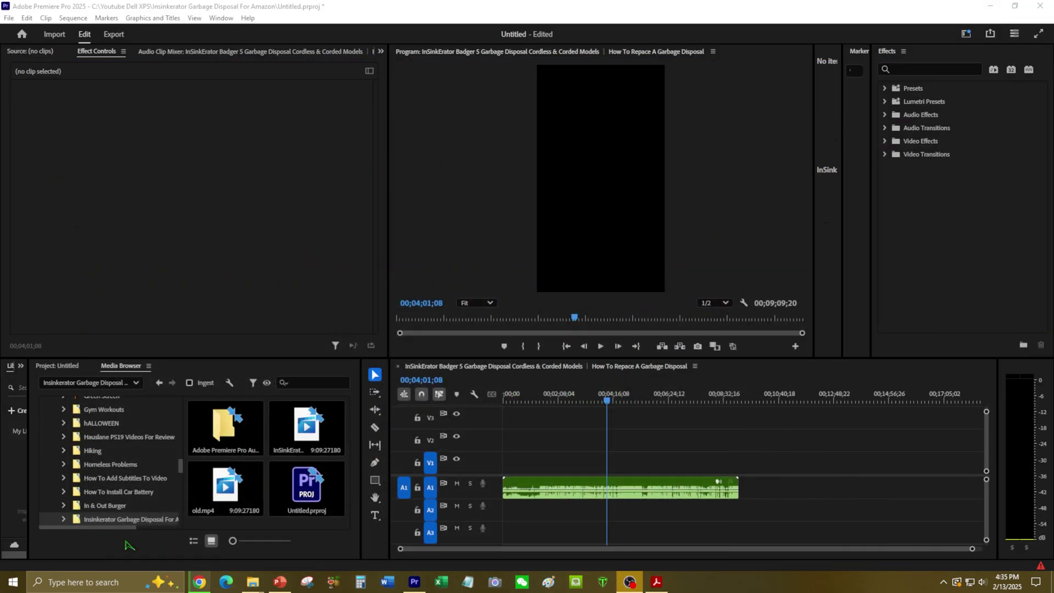
mouse_move(254, 585)
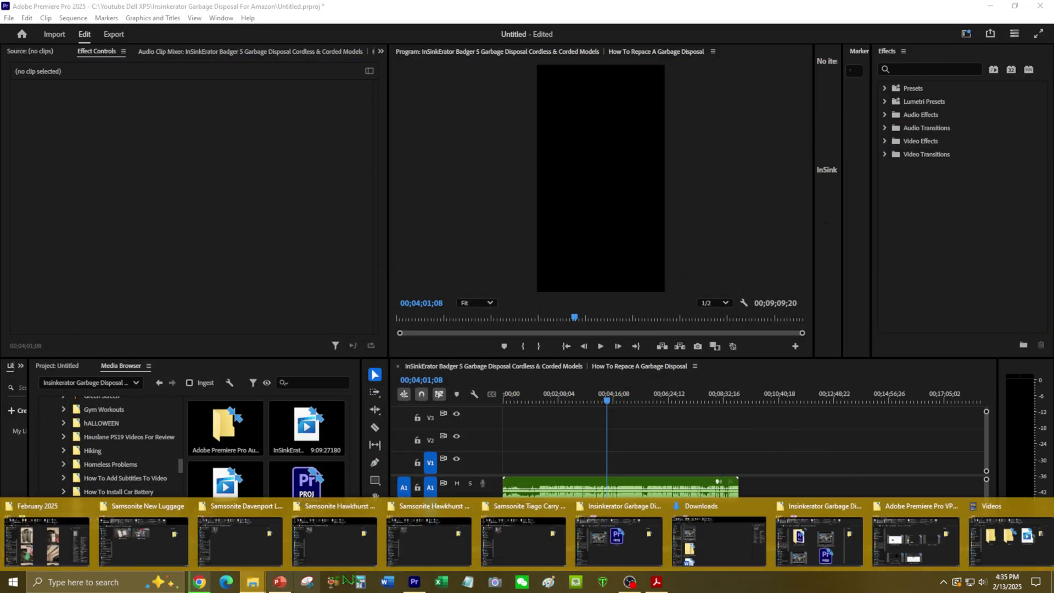
click(708, 544)
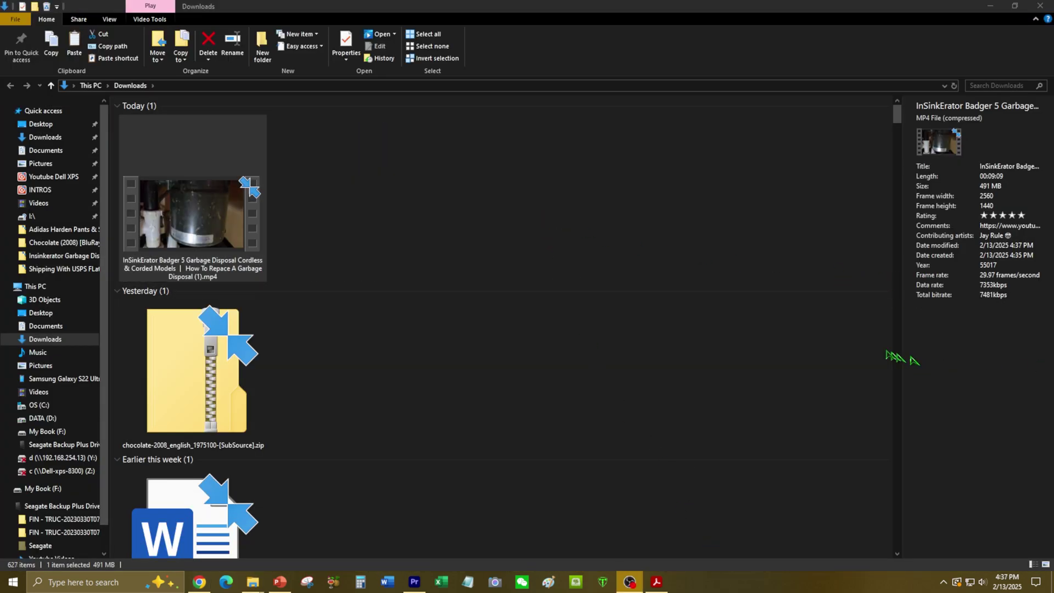
double_click(154, 222)
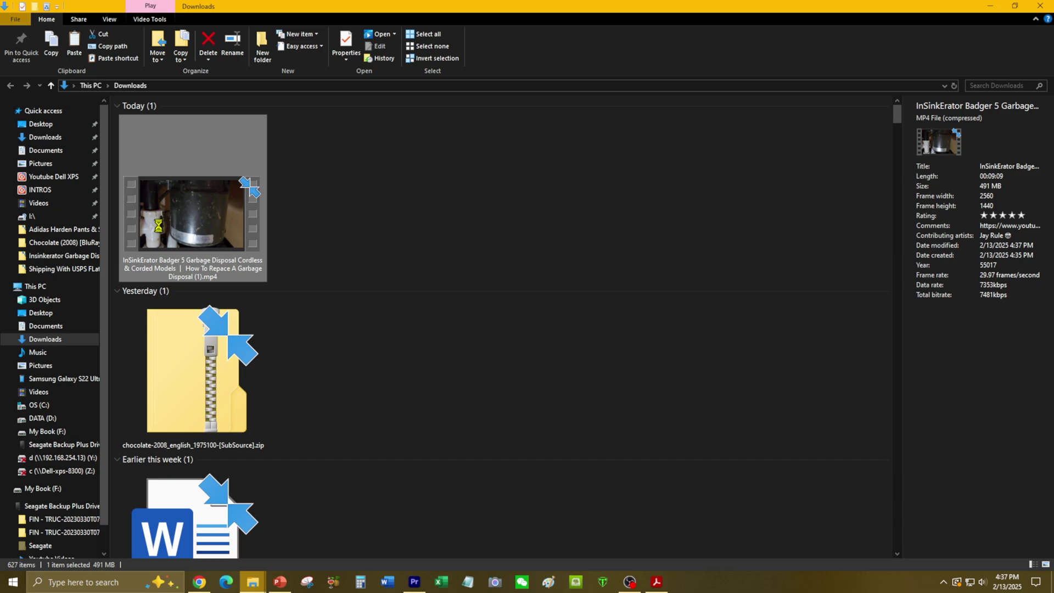
right_click(158, 225)
click(219, 378)
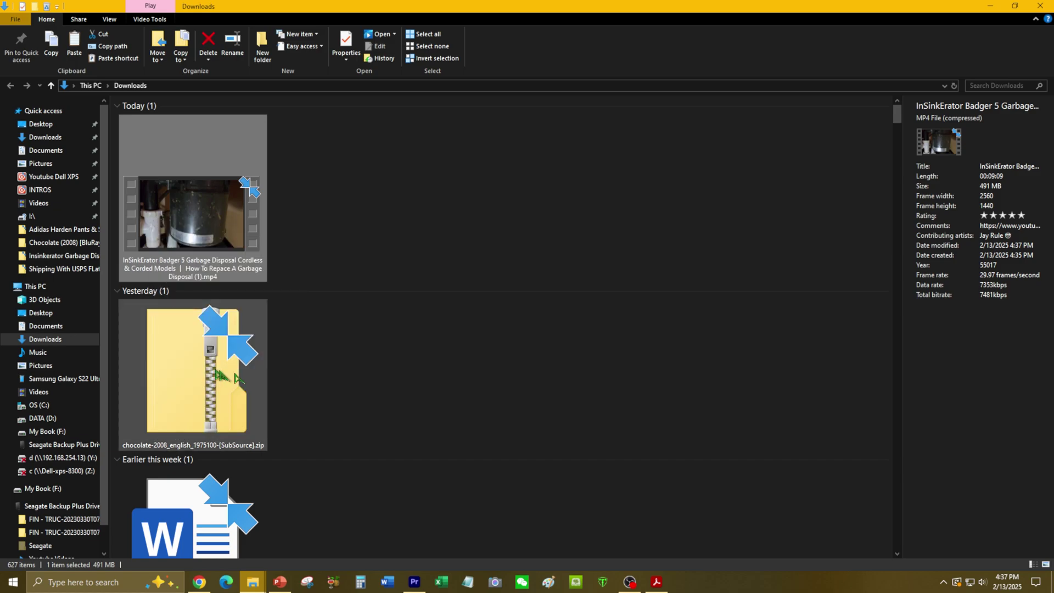
Paste the MP4 into the Insinkerator Garbage Disposal For Amazon folder, bringing it to 5 items
click(247, 583)
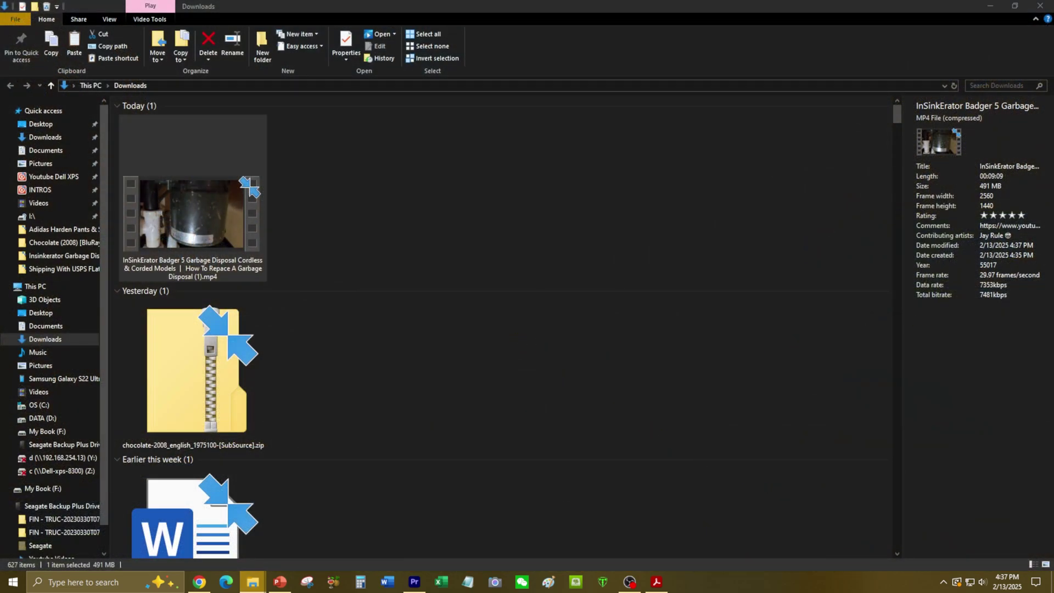
key(alt+Tab)
right_click(438, 276)
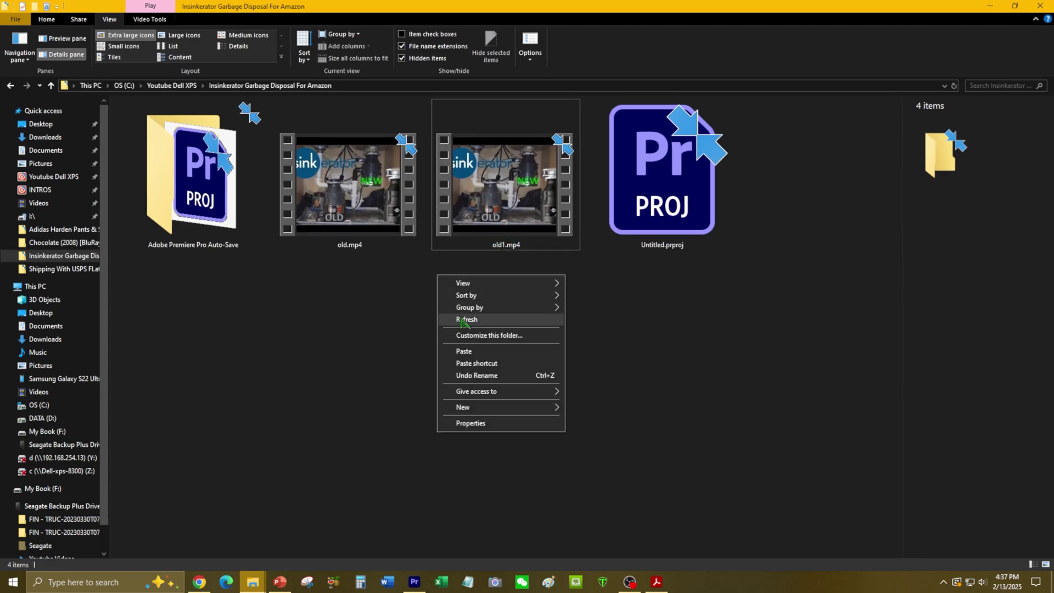
click(475, 351)
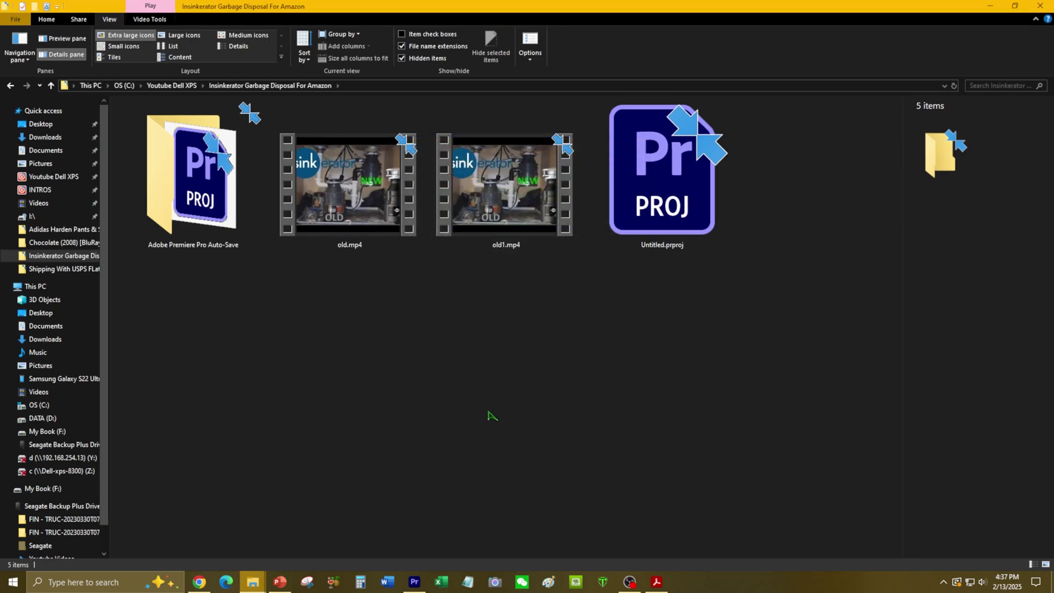
Skip relinking missing media in Premiere Pro and delete the offline audio clip from A1
click(414, 582)
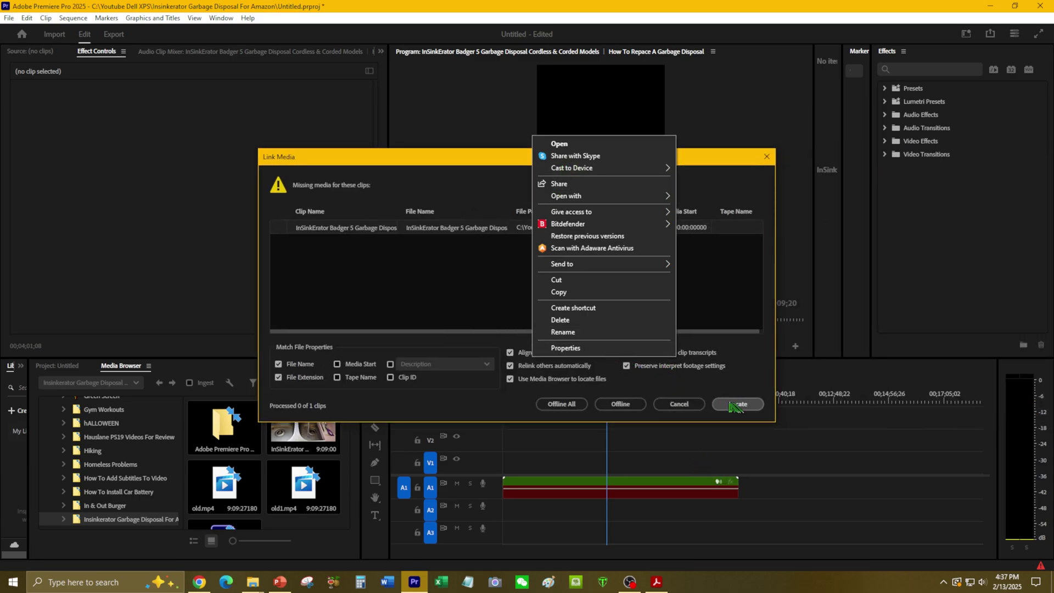
click(679, 403)
click(602, 489)
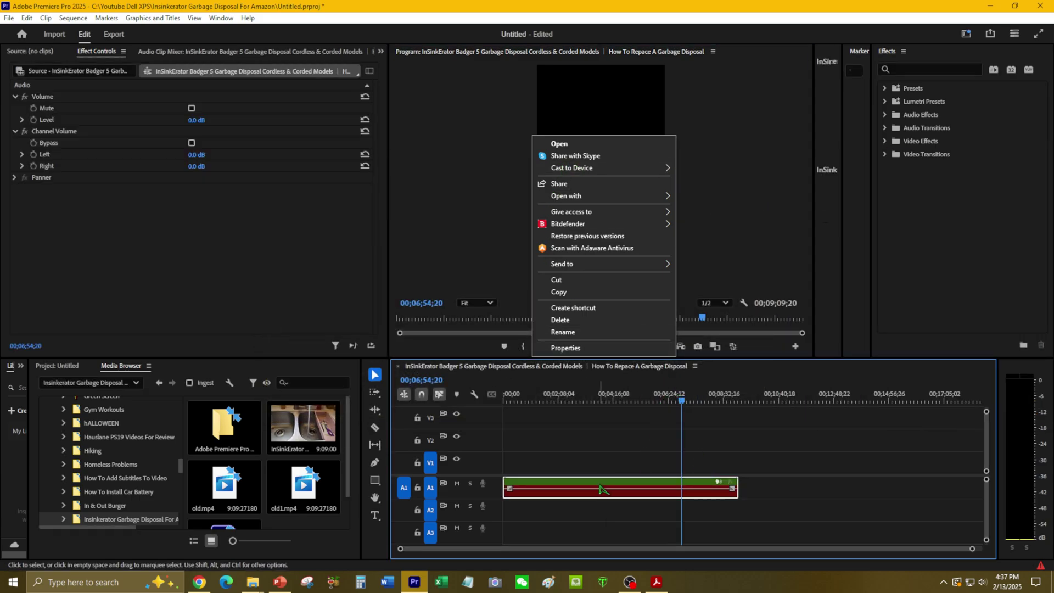
key(Delete)
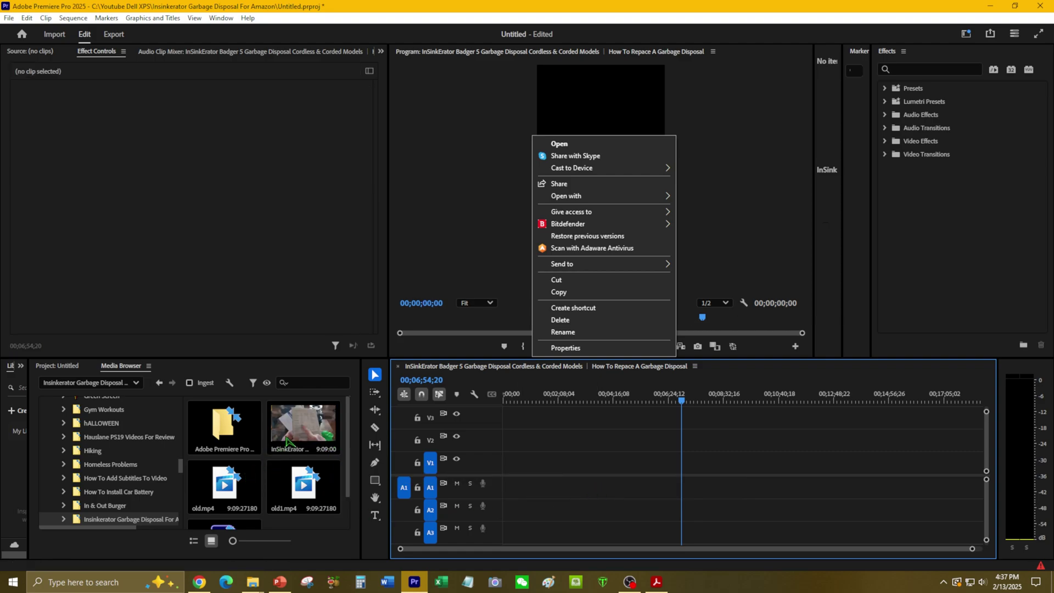
Select the converted InSinkErator clip in the Media Browser and check its file properties
click(346, 438)
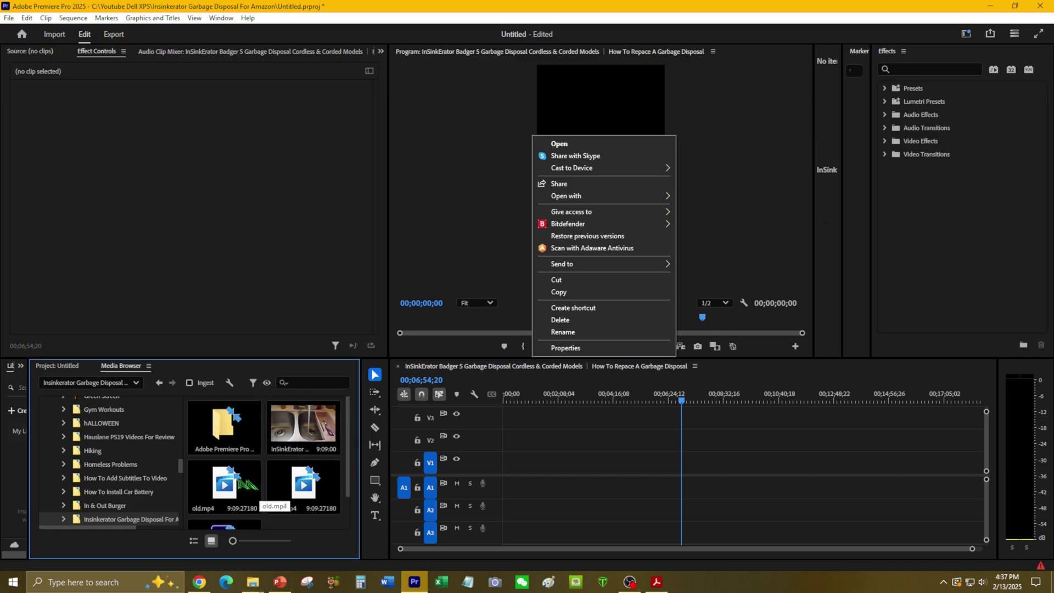
click(296, 434)
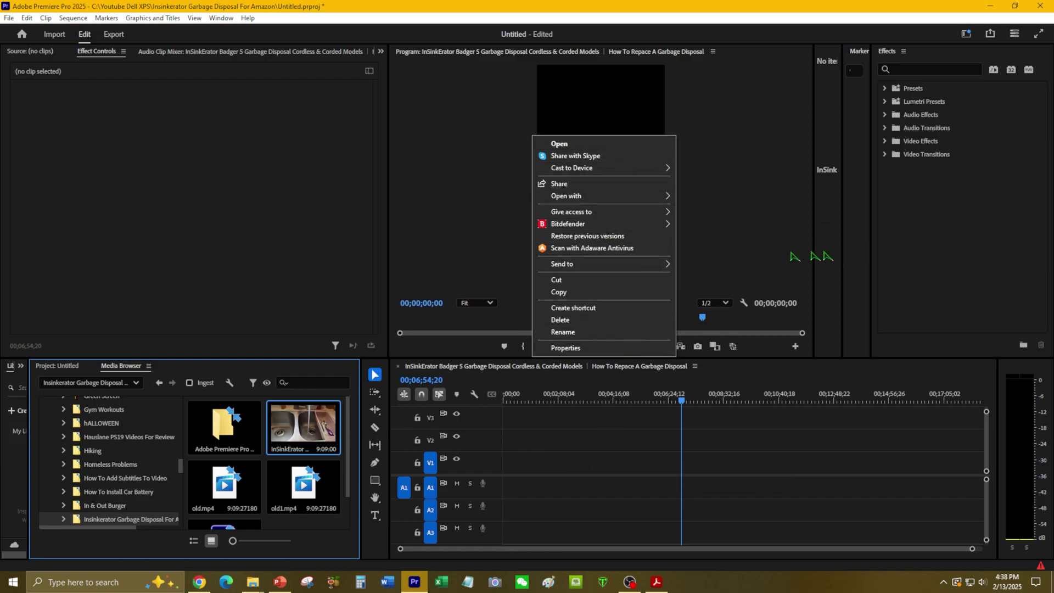
click(583, 349)
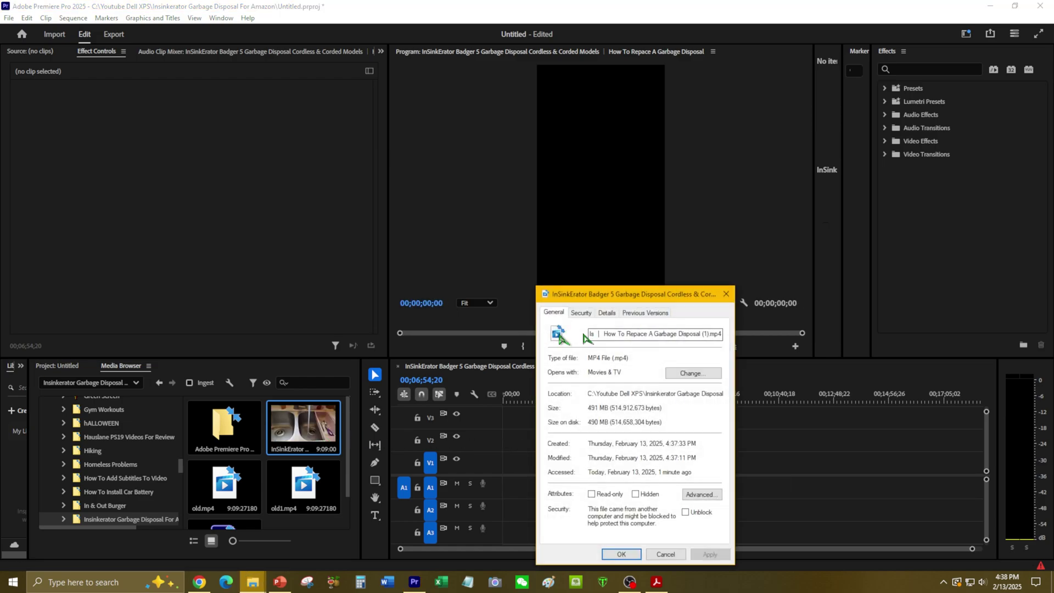
click(730, 291)
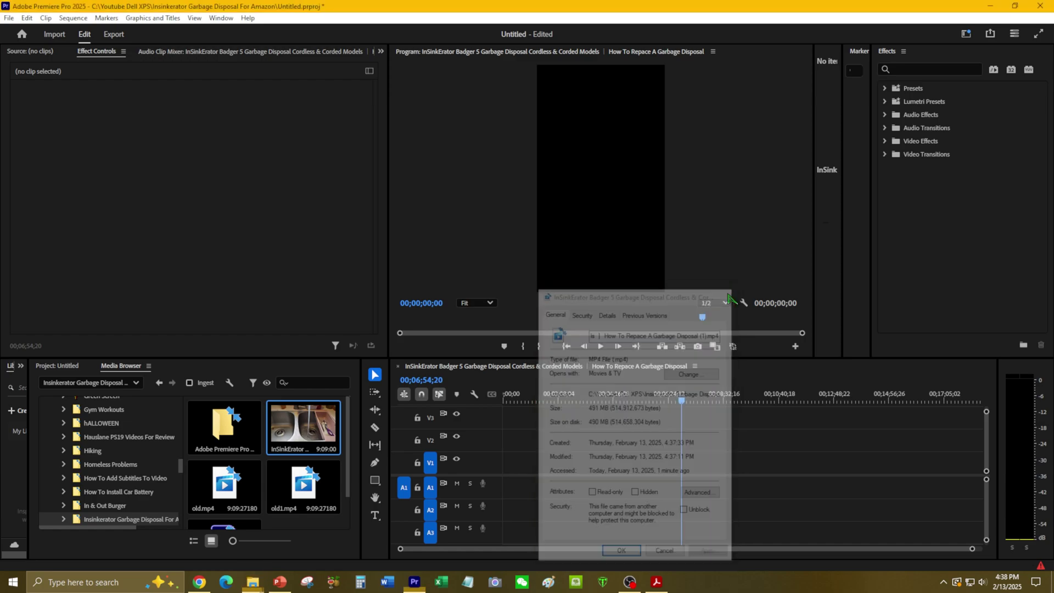
Try placing the InSinkErator clip with current sequence settings, play it, then remove it
double_click(307, 428)
drag(313, 429, 504, 464)
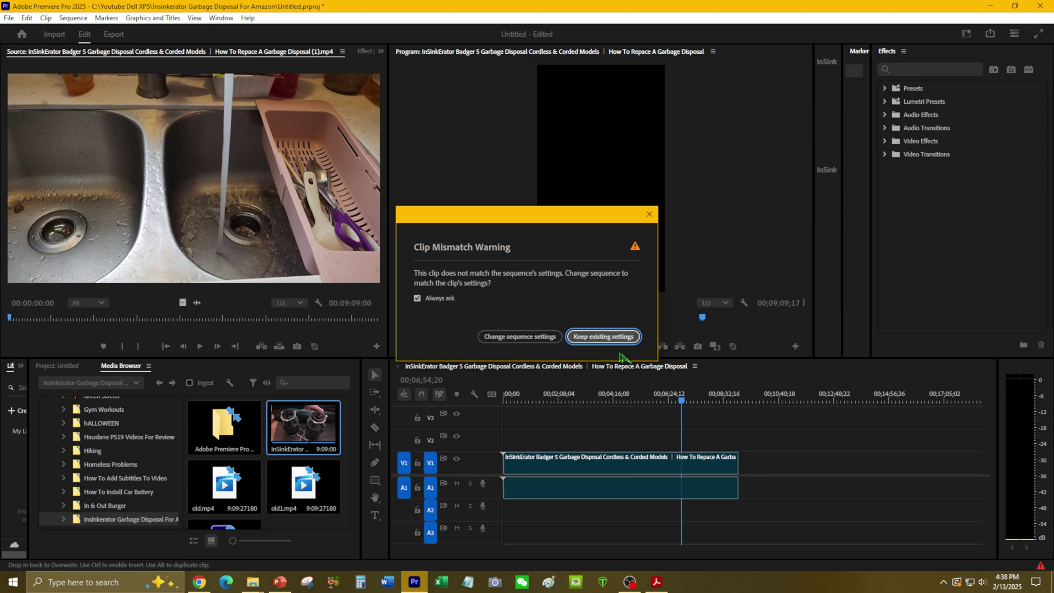
click(582, 337)
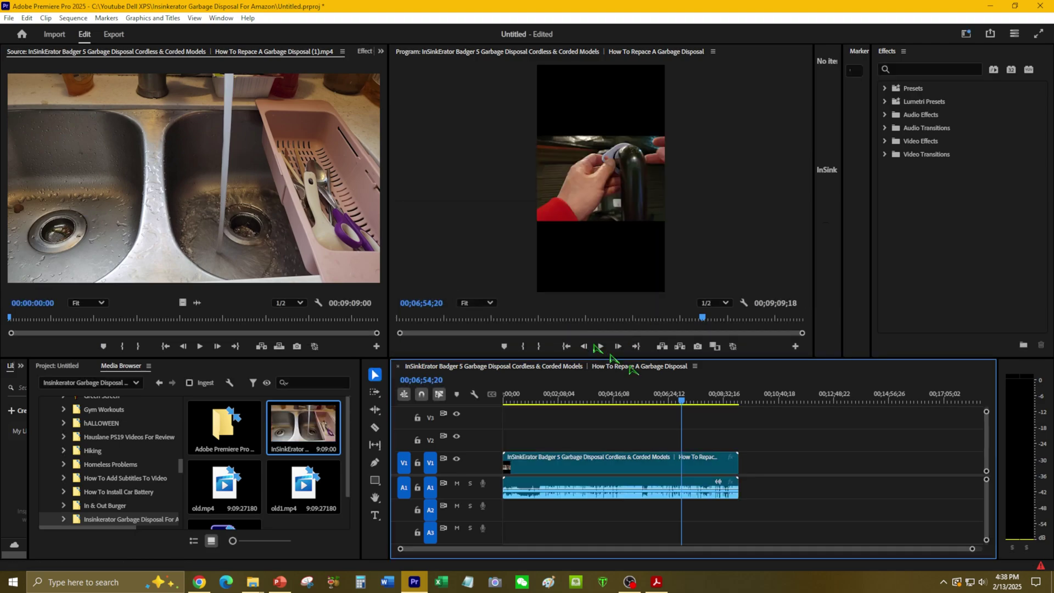
click(617, 471)
key(Home)
key(space)
key(Delete)
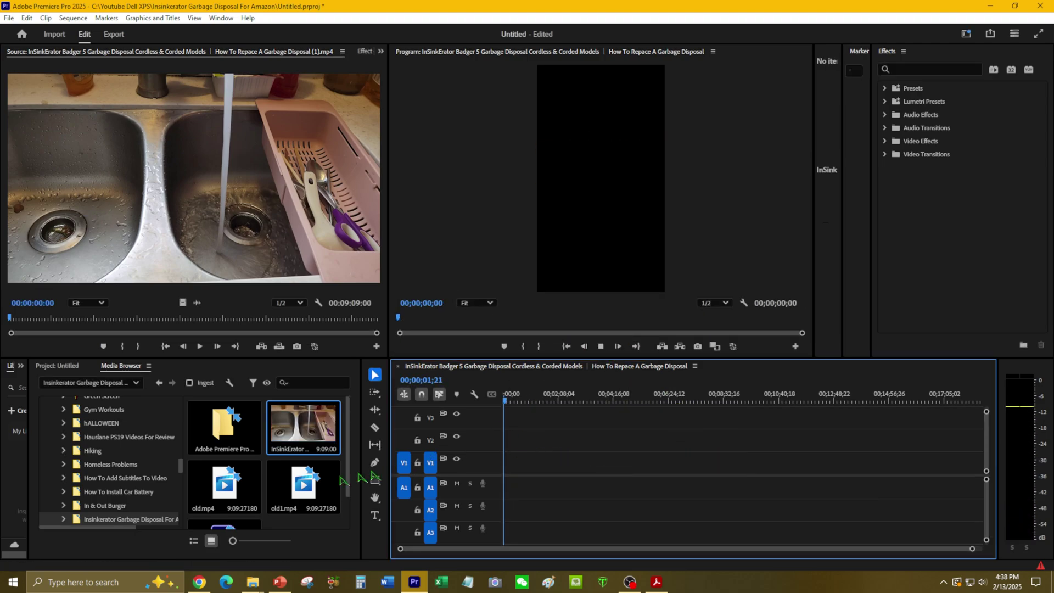
Place the clip at the timeline start, match sequence settings to it, and play around 3:16
drag(294, 434, 540, 471)
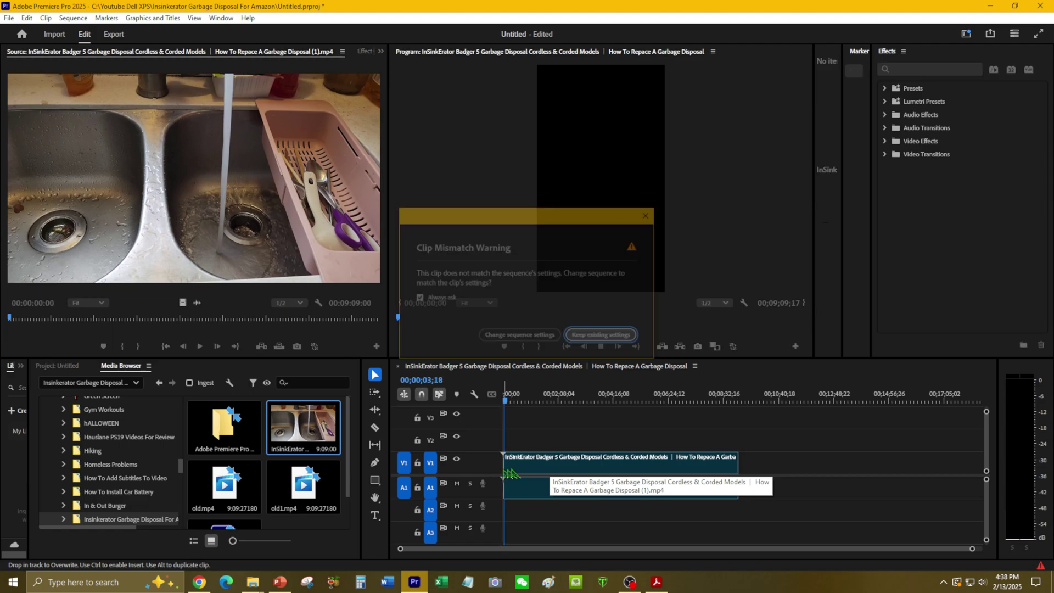
click(520, 337)
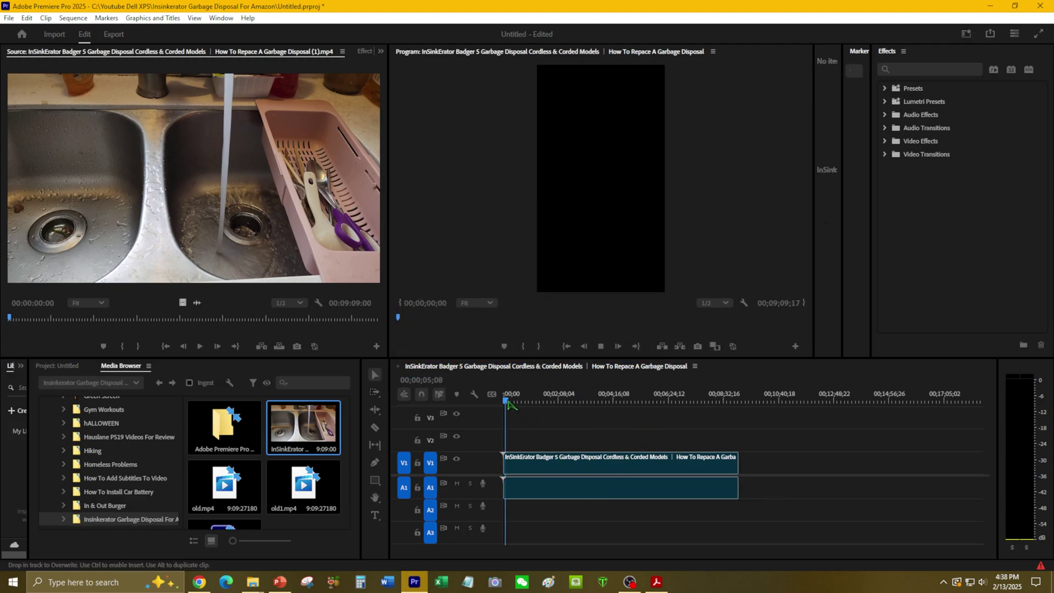
mouse_move(508, 401)
mouse_down()
mouse_move(576, 403)
mouse_move(527, 403)
mouse_up()
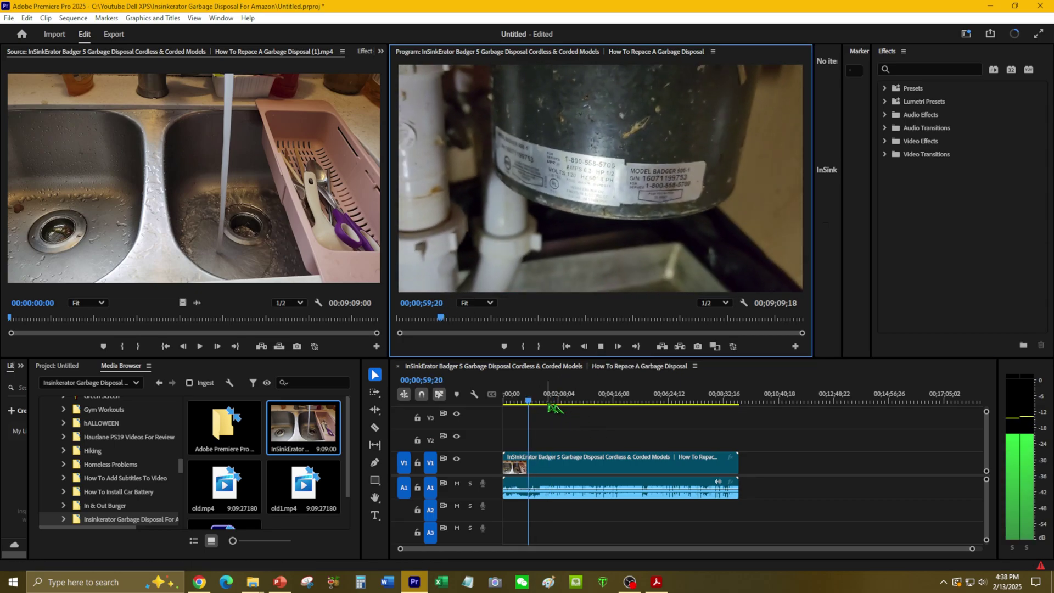
click(588, 394)
click(600, 346)
click(600, 346)
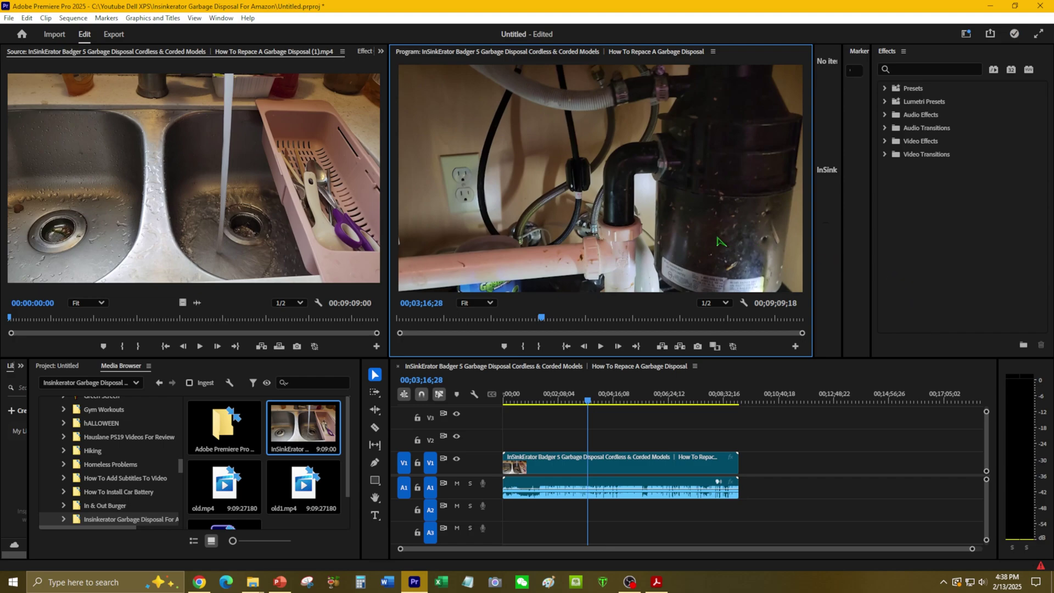
click(252, 581)
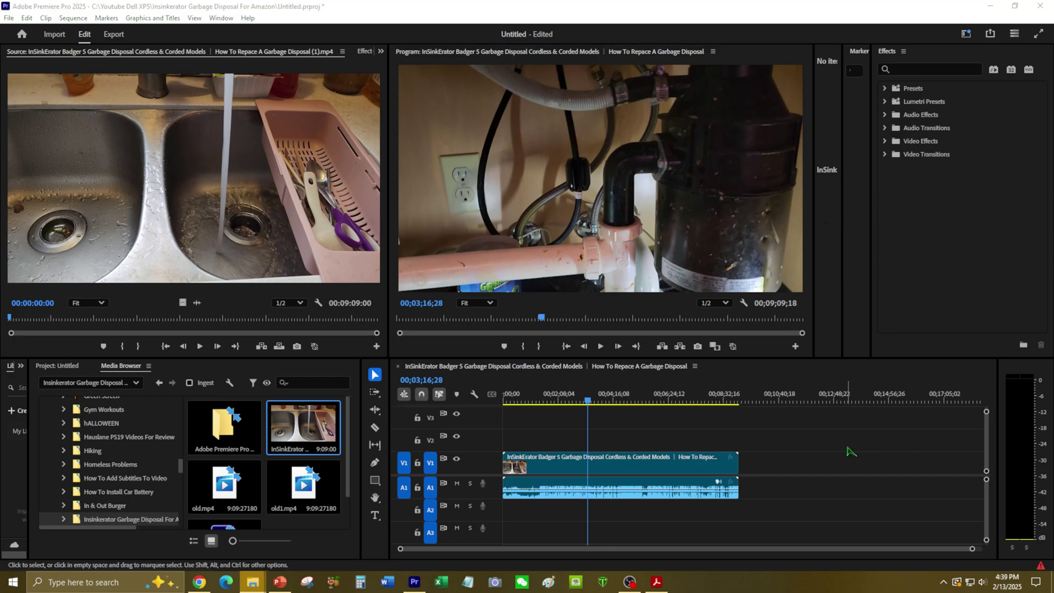